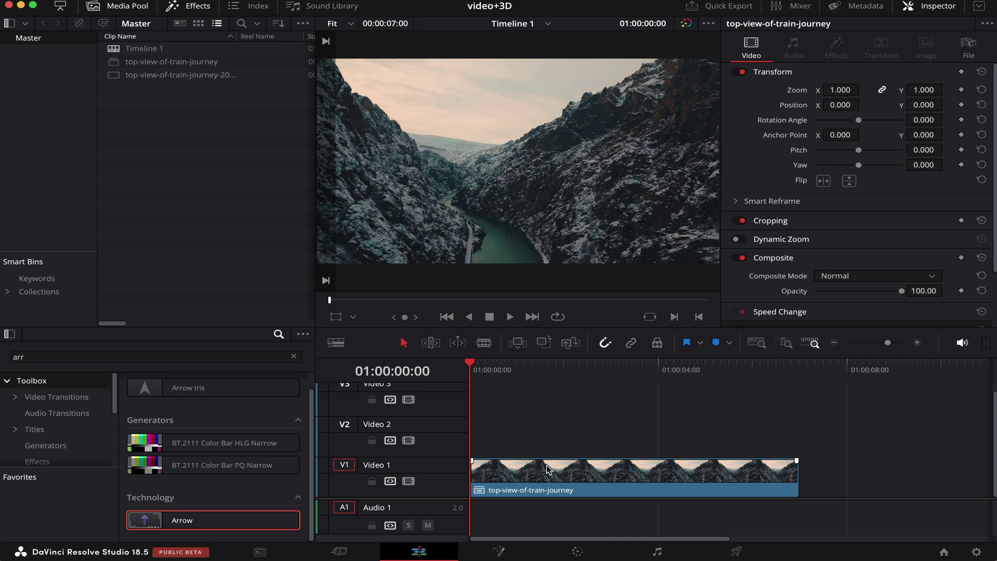
- Duplicate the top-view-of-train-journey clip onto Video 2 above the original, scrub to check, and reselect the V1 clip
{"action": "left_click_drag", "start_coordinate": [548, 469], "coordinate": [549, 432]}
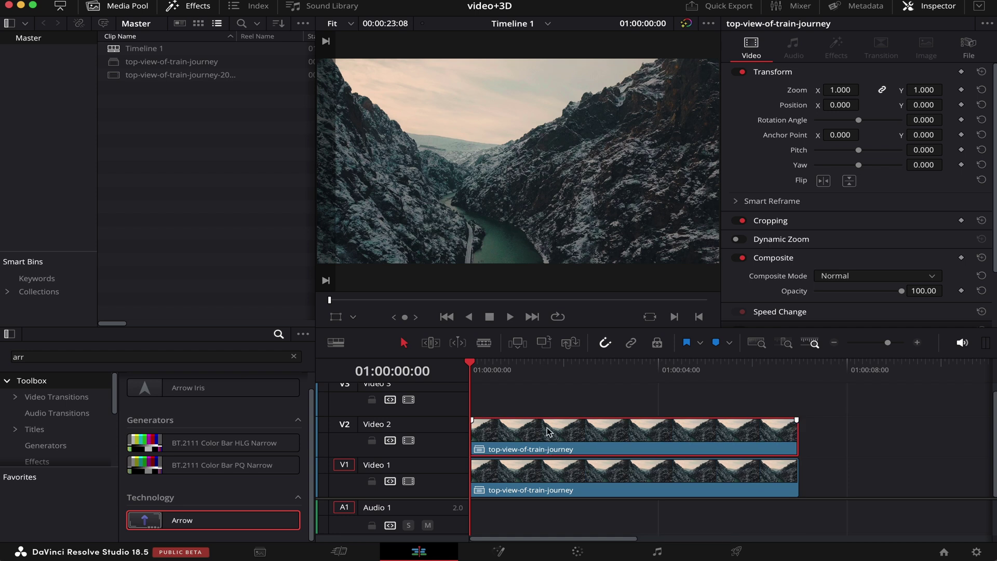
{"action": "left_click_drag", "start_coordinate": [547, 431], "coordinate": [549, 430]}
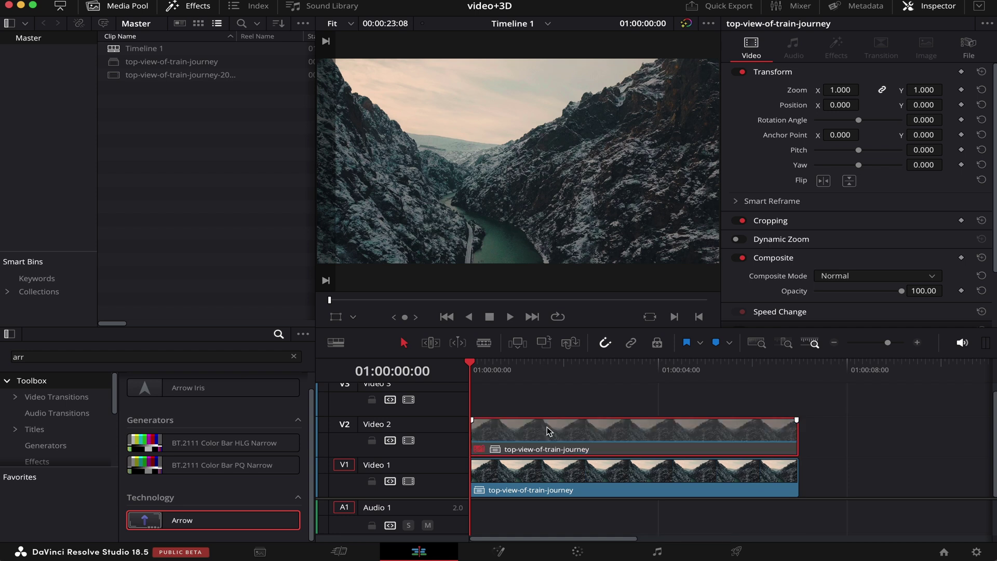
{"action": "left_click_drag", "start_coordinate": [519, 367], "coordinate": [470, 367]}
{"action": "left_click", "coordinate": [525, 481]}
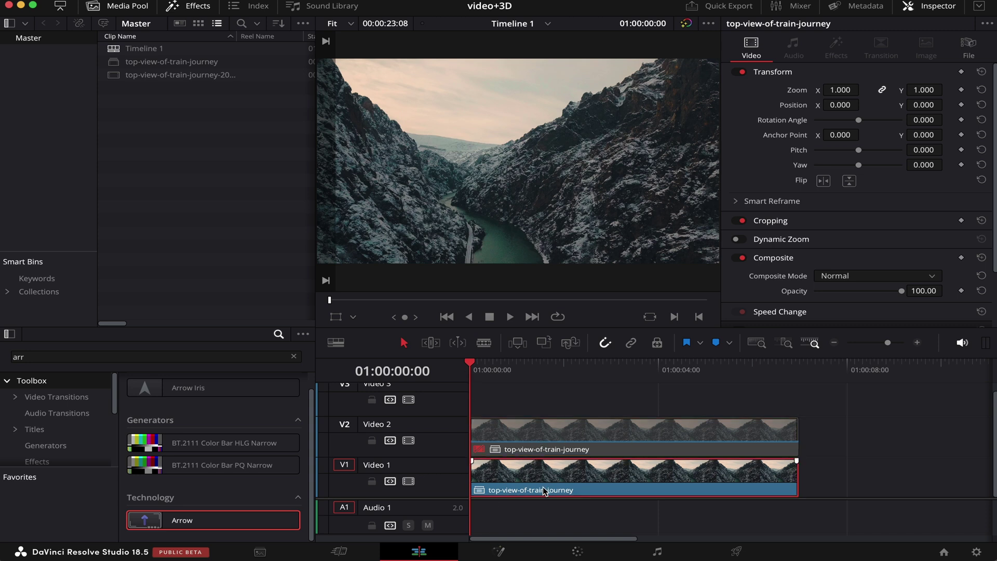
- Switch to the Fusion page and inspect the MediaIn1 and MediaOut1 node settings
{"action": "left_click", "coordinate": [499, 551]}
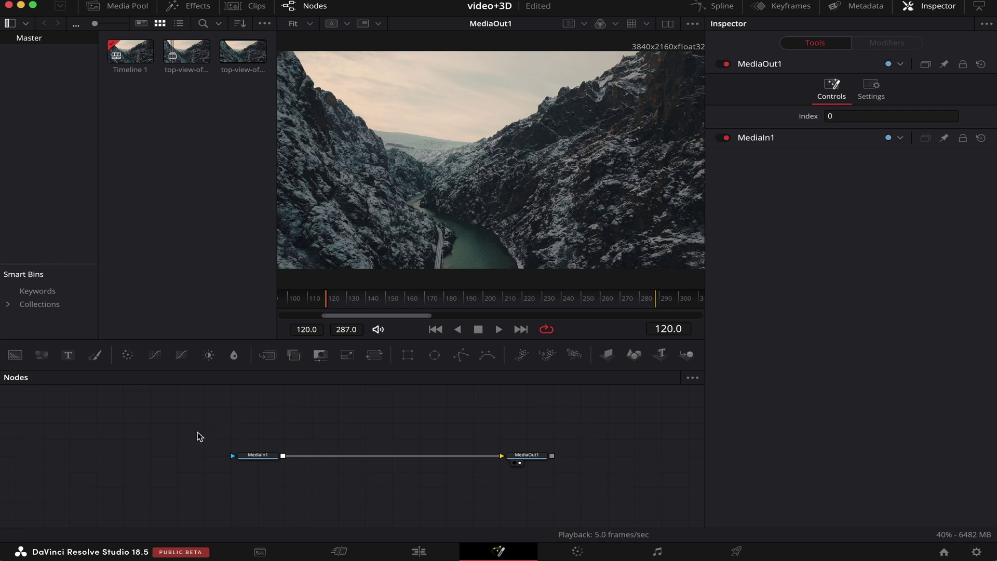
{"action": "mouse_move", "coordinate": [257, 467]}
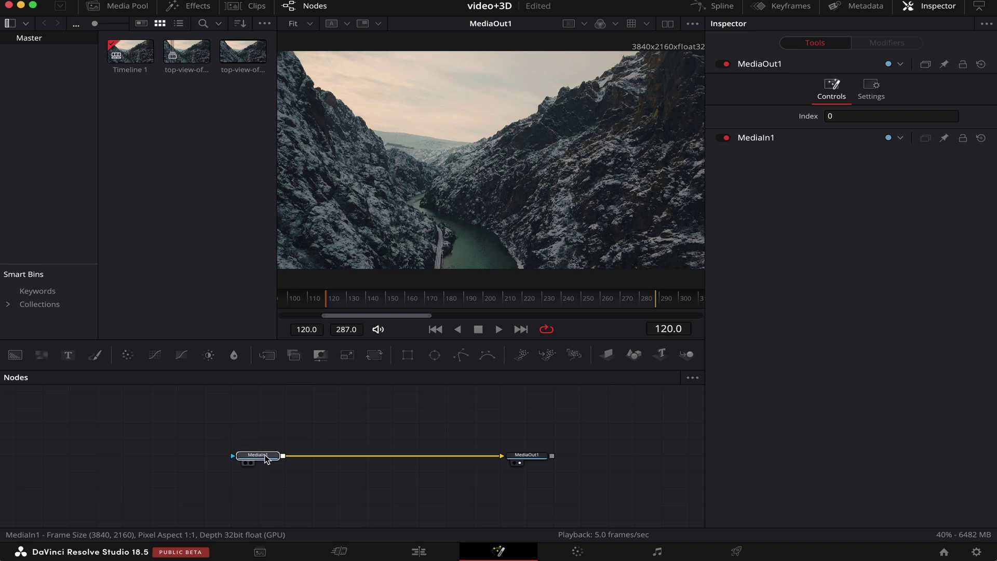
{"action": "left_click", "coordinate": [265, 456]}
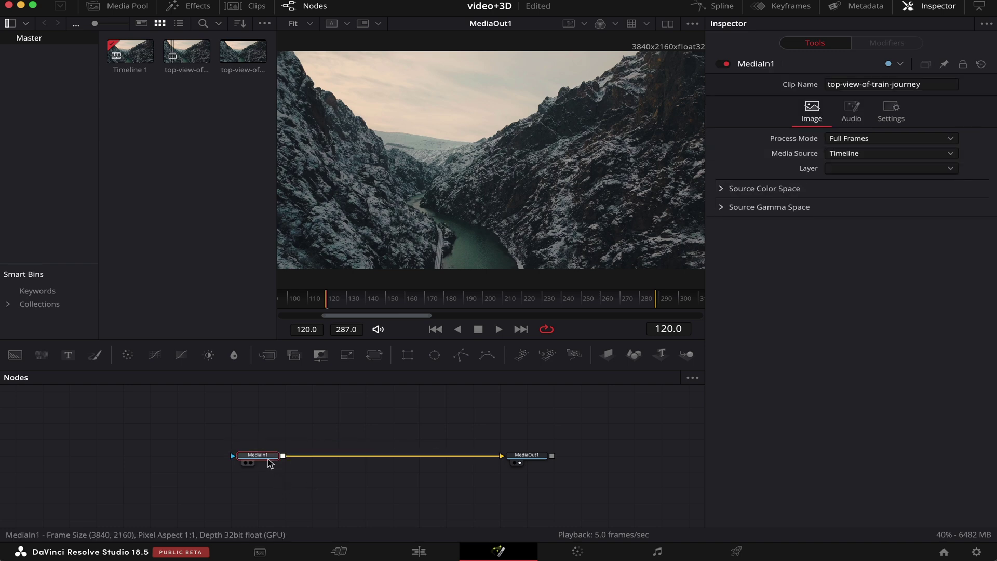
{"action": "mouse_move", "coordinate": [260, 462]}
{"action": "left_click", "coordinate": [526, 455]}
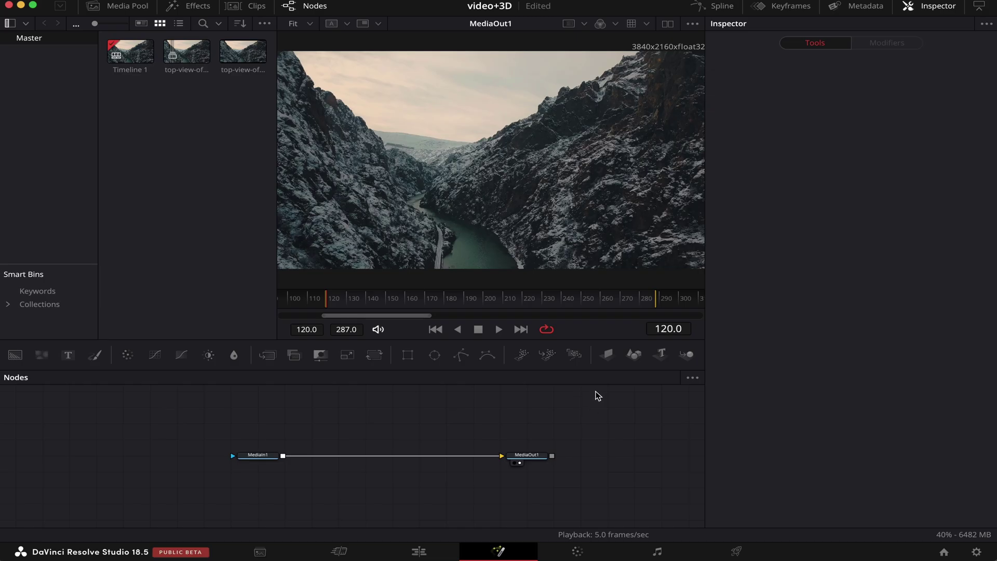
- Add a Text3D node and a Renderer3D node, with Text3D1 feeding Renderer3D1
{"action": "left_click", "coordinate": [919, 6]}
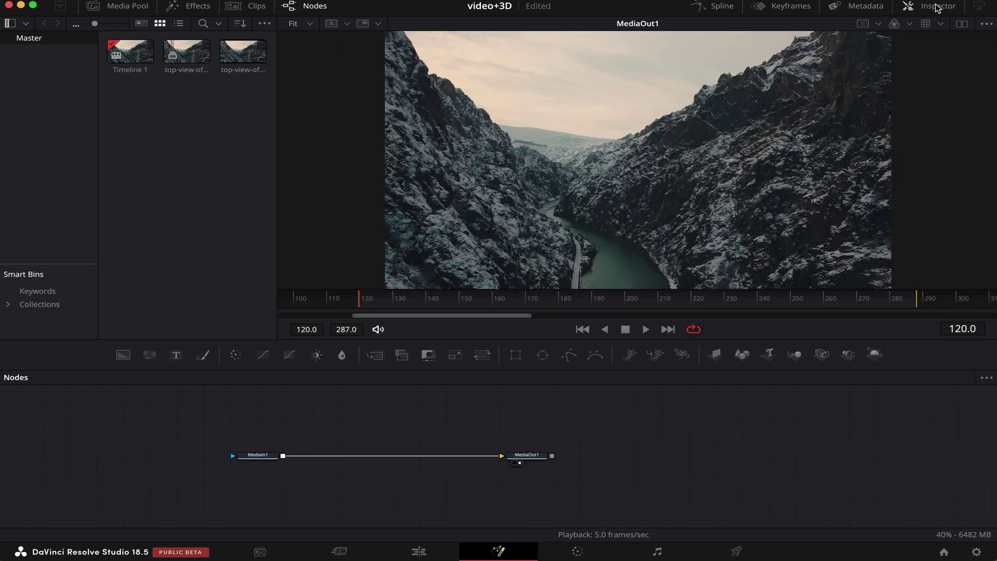
{"action": "left_click_drag", "start_coordinate": [770, 355], "coordinate": [171, 427]}
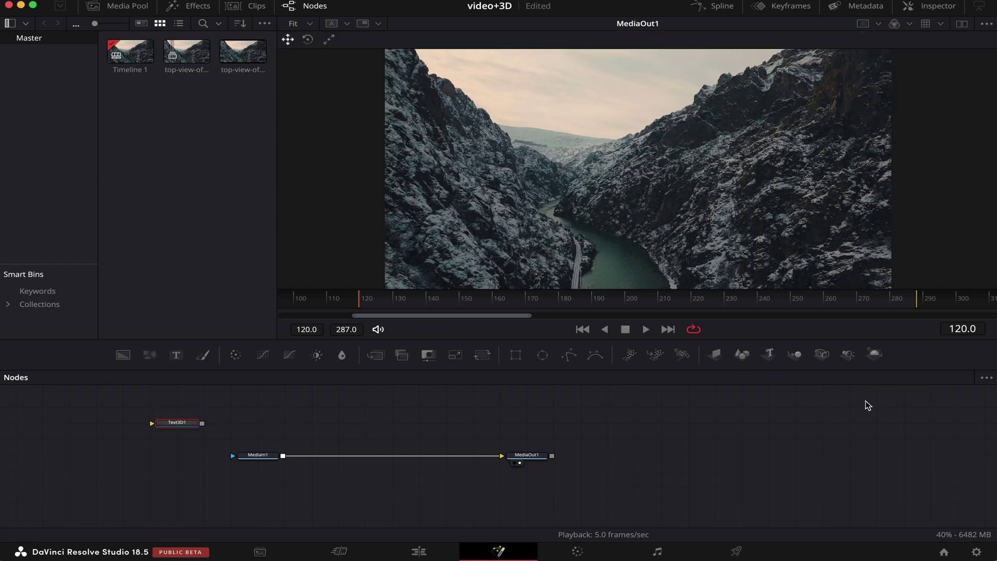
{"action": "left_click_drag", "start_coordinate": [876, 357], "coordinate": [255, 426]}
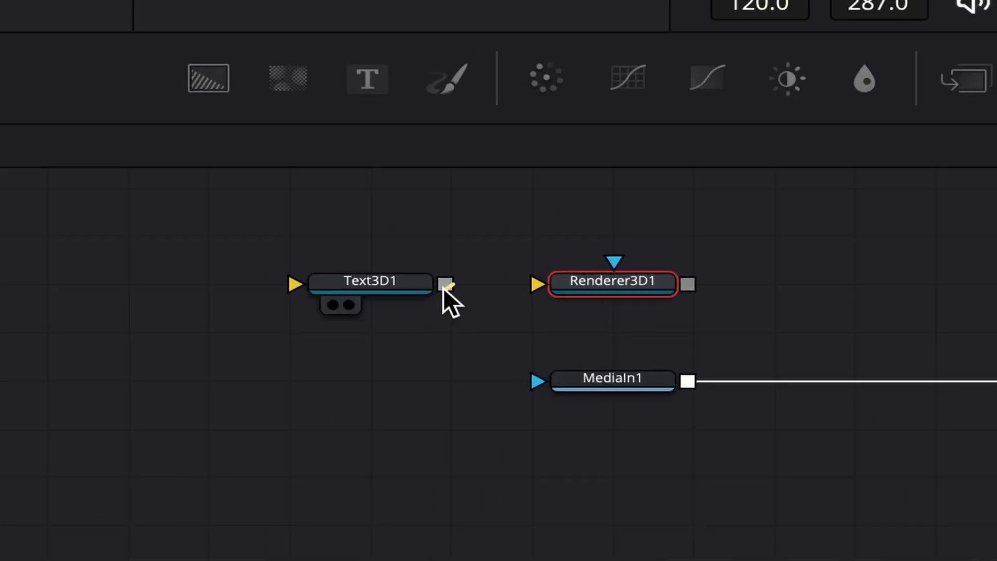
{"action": "left_click_drag", "start_coordinate": [384, 318], "coordinate": [395, 323]}
{"action": "left_click_drag", "start_coordinate": [526, 283], "coordinate": [559, 281]}
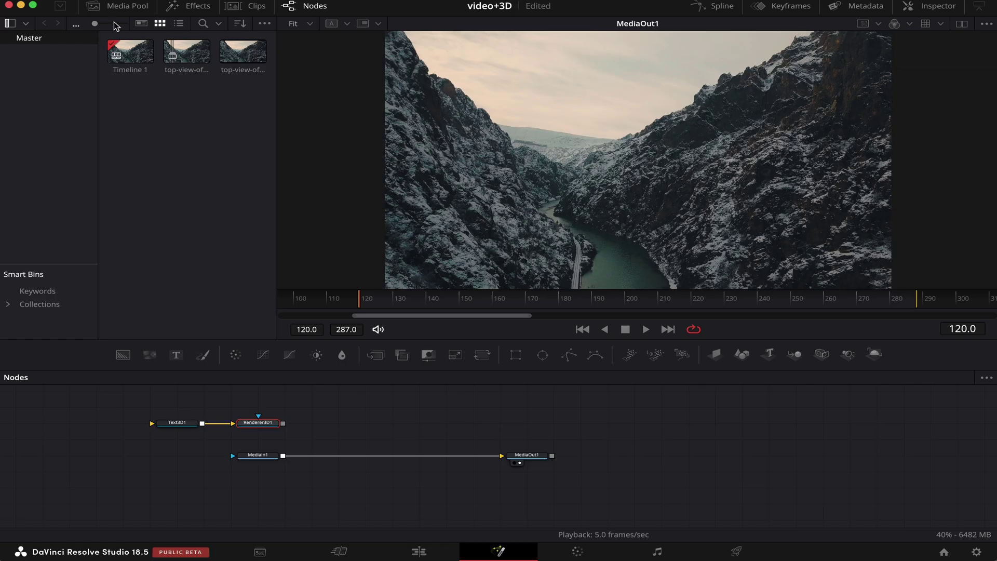
- Hide the Media Pool, enable dual viewers, and load Text3D1 into the left viewer
{"action": "left_click", "coordinate": [136, 5]}
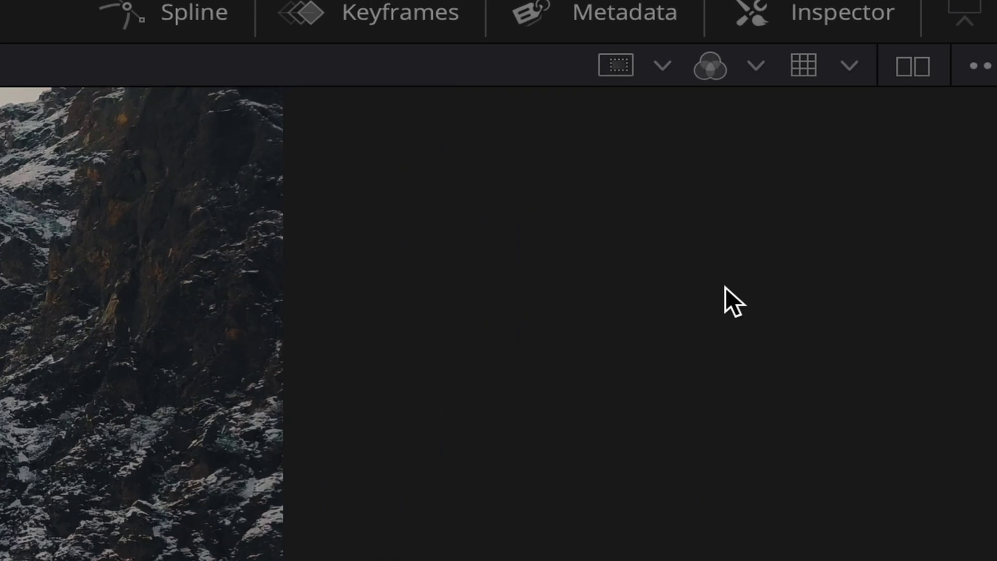
{"action": "left_click", "coordinate": [914, 66]}
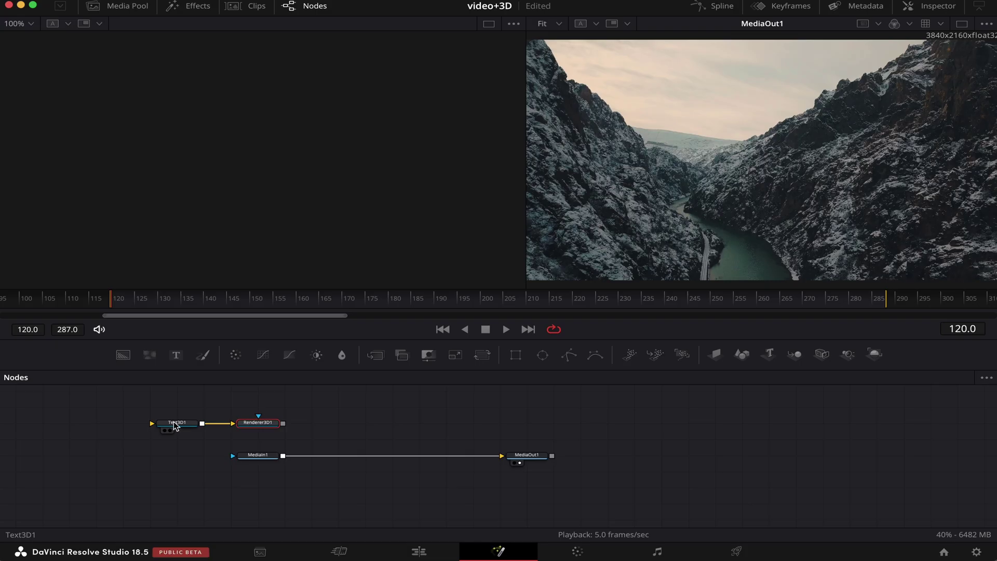
{"action": "left_click_drag", "start_coordinate": [174, 422], "coordinate": [211, 201]}
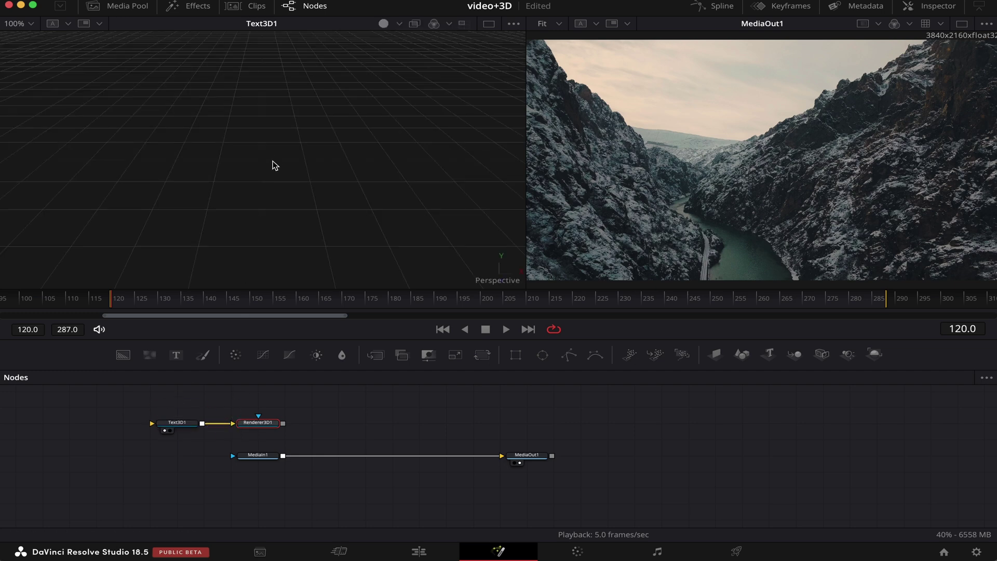
{"action": "left_click", "coordinate": [177, 424]}
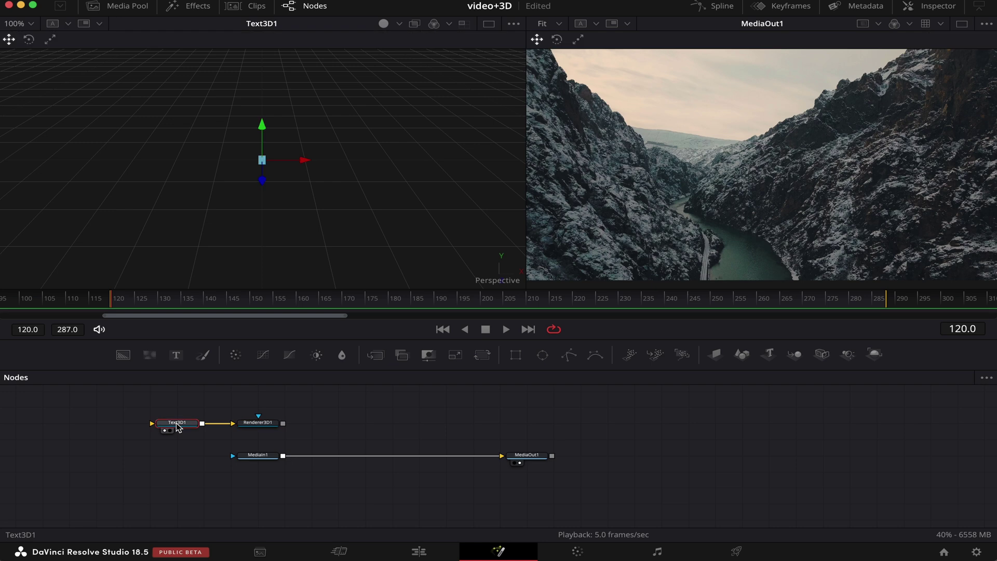
- Enter '3D' as the Text3D1 text and give it an extrusion depth of about 0.0646
{"action": "left_click", "coordinate": [929, 6]}
{"action": "left_click", "coordinate": [789, 151]}
{"action": "type", "text": "3D"}
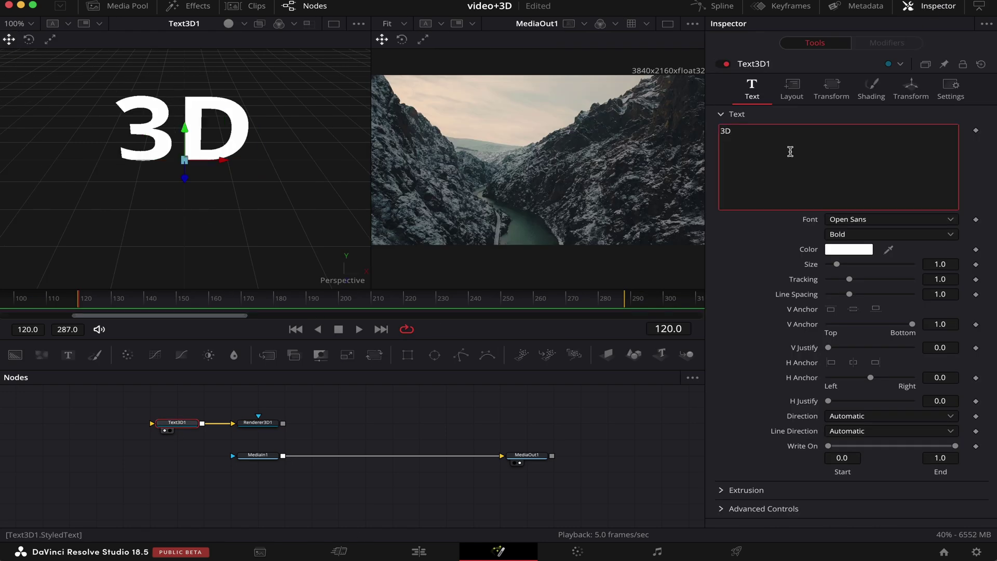
{"action": "left_click_drag", "start_coordinate": [316, 172], "coordinate": [242, 202]}
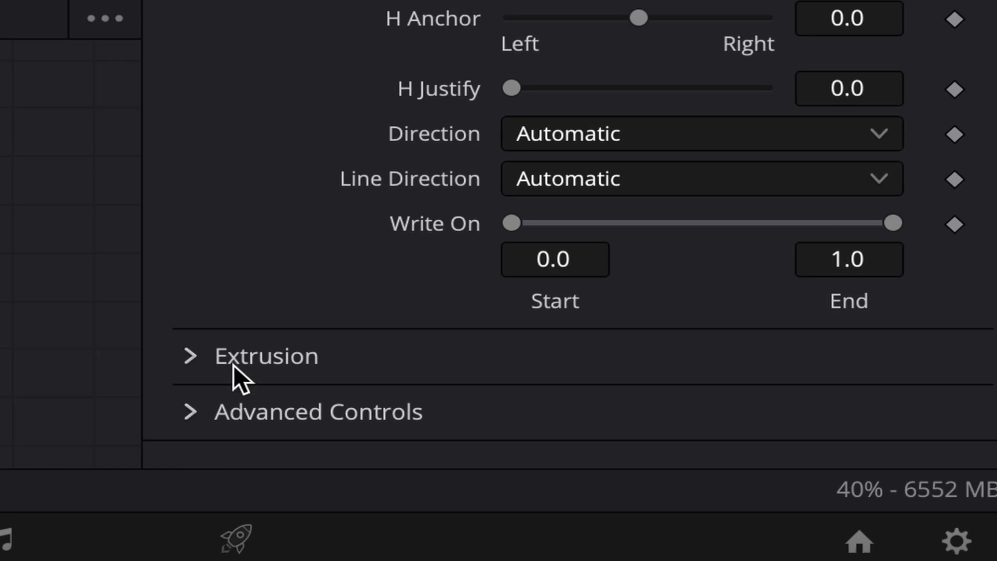
{"action": "left_click", "coordinate": [190, 356]}
{"action": "scroll", "coordinate": [298, 303], "scroll_direction": "down", "scroll_amount": 2}
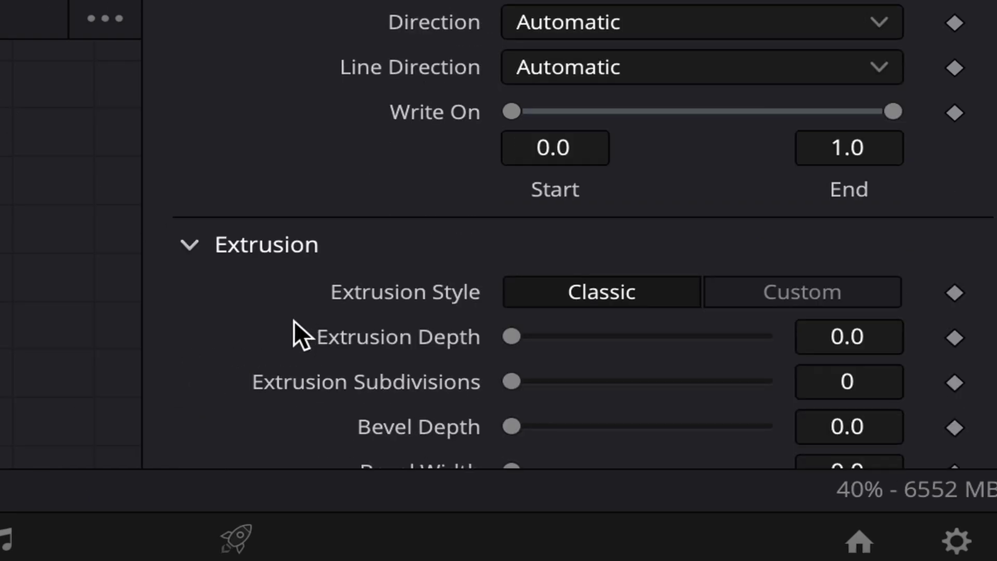
{"action": "left_click_drag", "start_coordinate": [512, 337], "coordinate": [577, 352]}
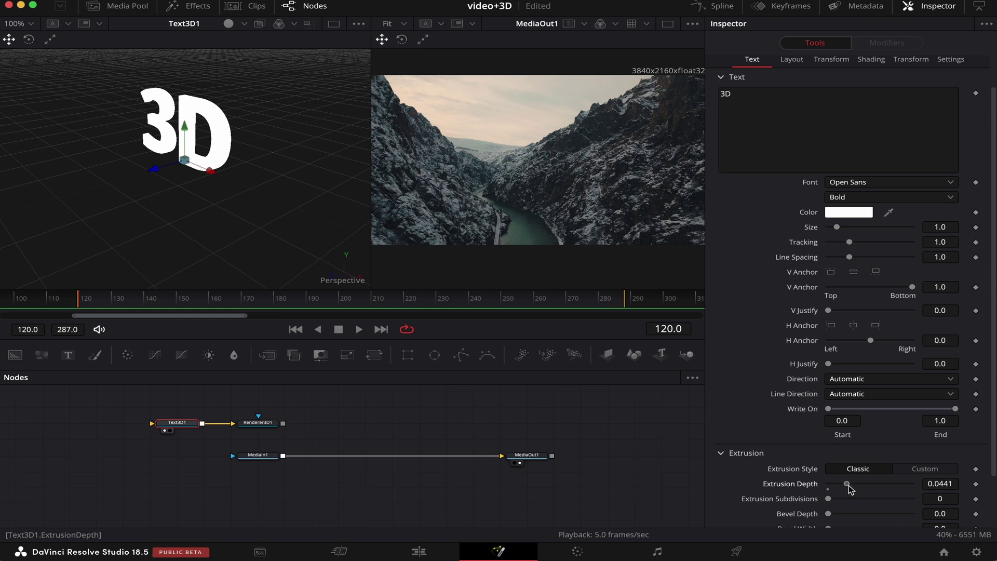
{"action": "left_click_drag", "start_coordinate": [850, 489], "coordinate": [862, 489]}
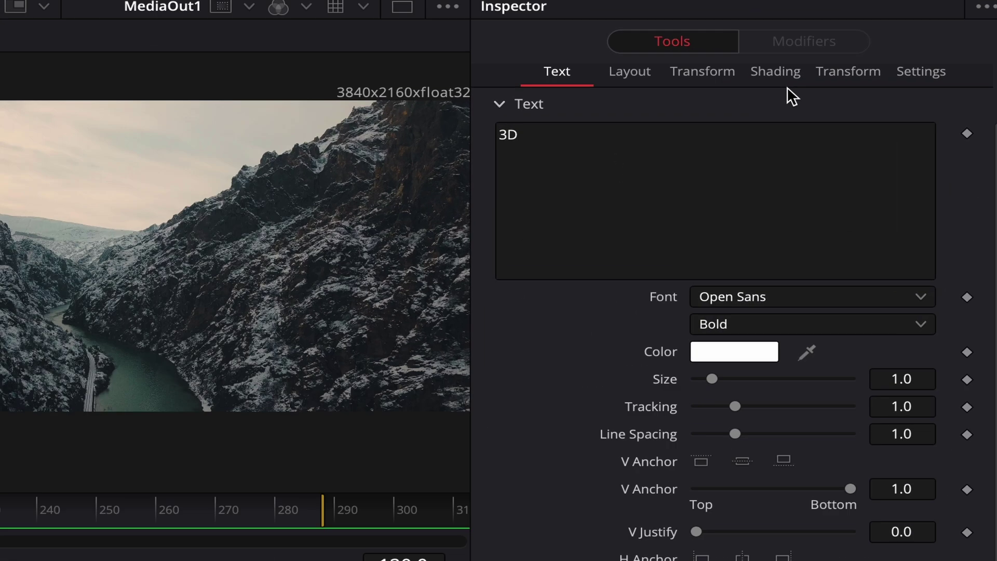
- Turn off Use One Material and set the bevel colour to 0.6 grey
{"action": "left_click", "coordinate": [874, 60]}
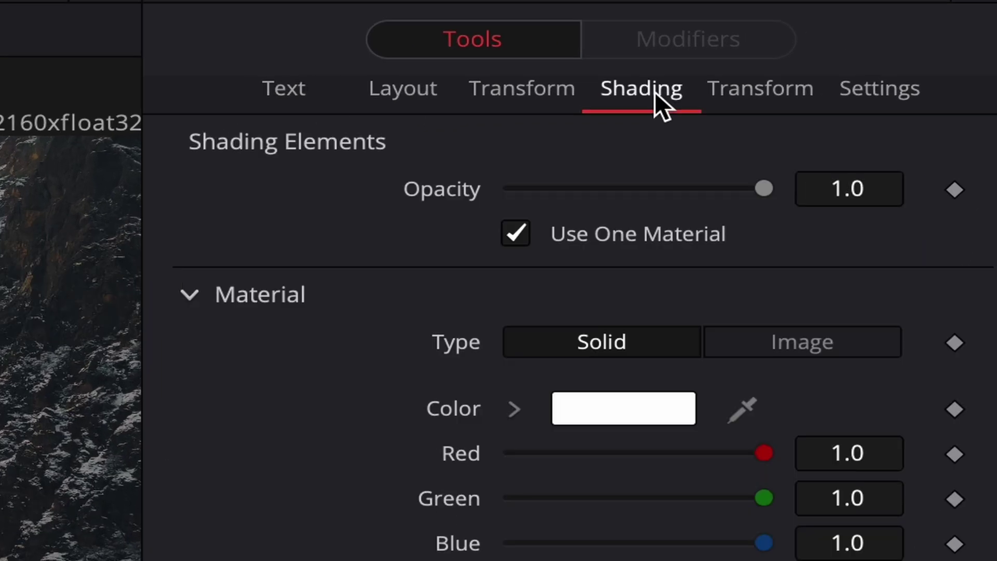
{"action": "left_click", "coordinate": [517, 235]}
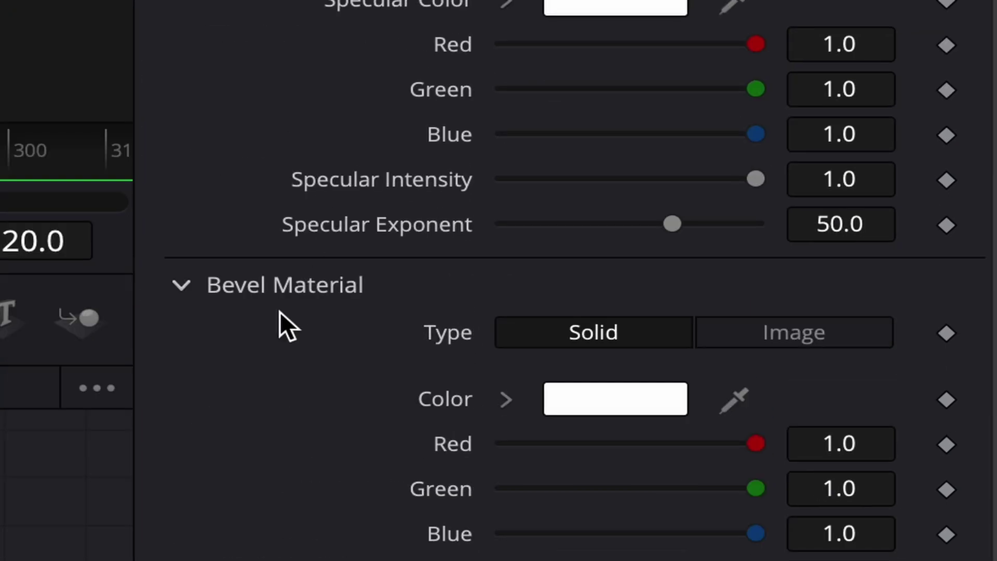
{"action": "left_click", "coordinate": [592, 400]}
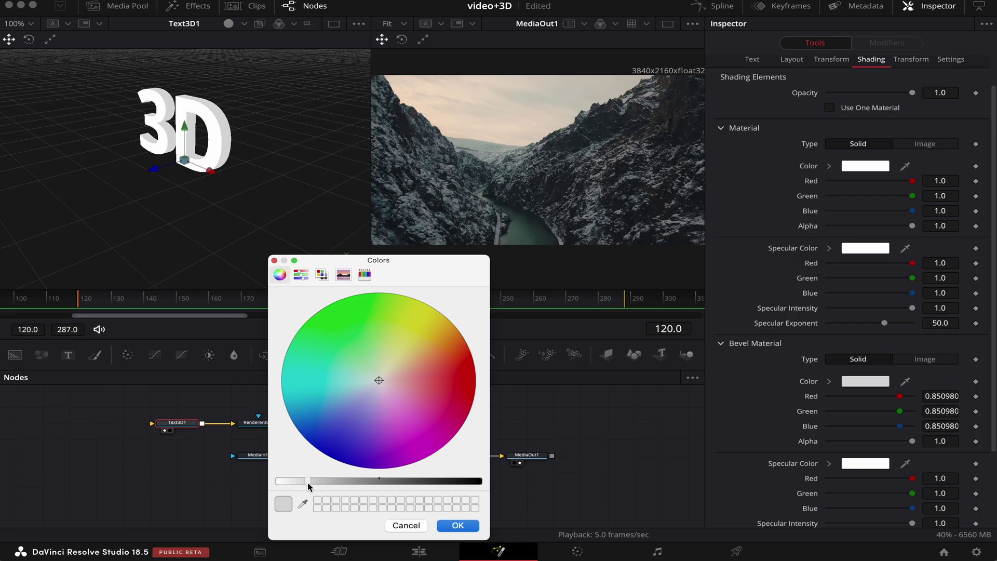
{"action": "left_click_drag", "start_coordinate": [304, 481], "coordinate": [357, 485]}
{"action": "key", "text": "Return"}
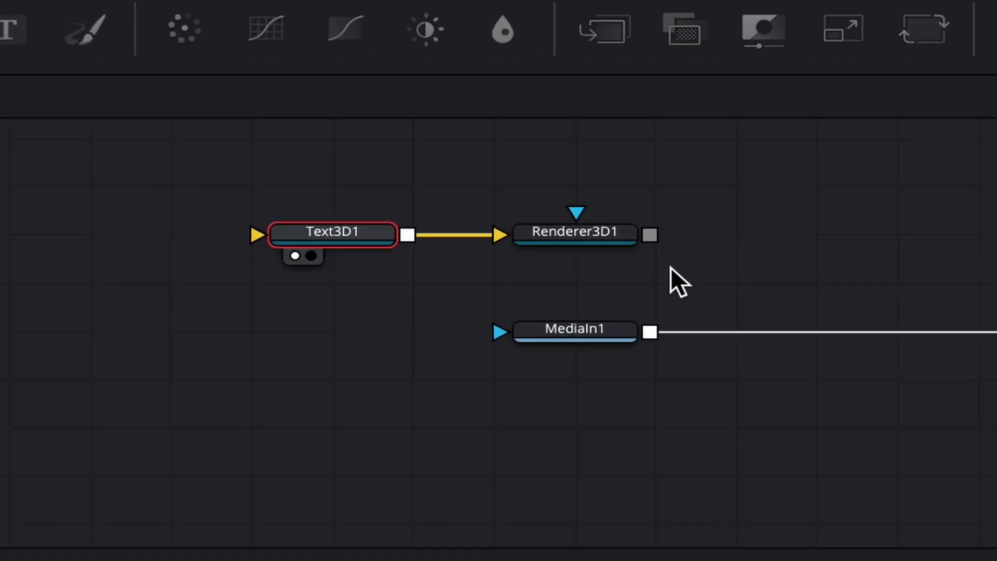
- Mask MediaIn1 with Renderer3D1's output, then centre the text vertically and set Size to 2.91
{"action": "left_click_drag", "start_coordinate": [653, 238], "coordinate": [496, 330]}
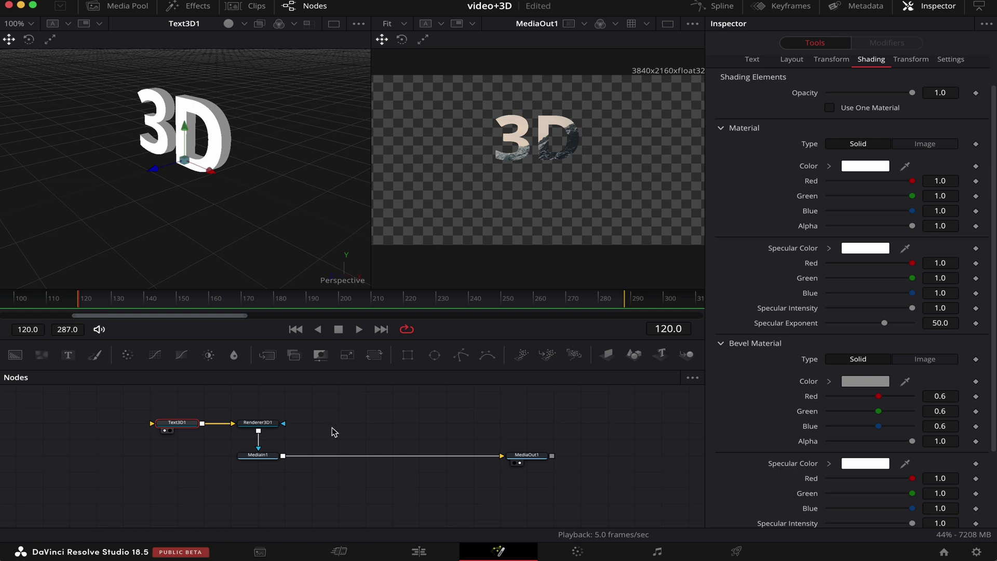
{"action": "left_click", "coordinate": [752, 60]}
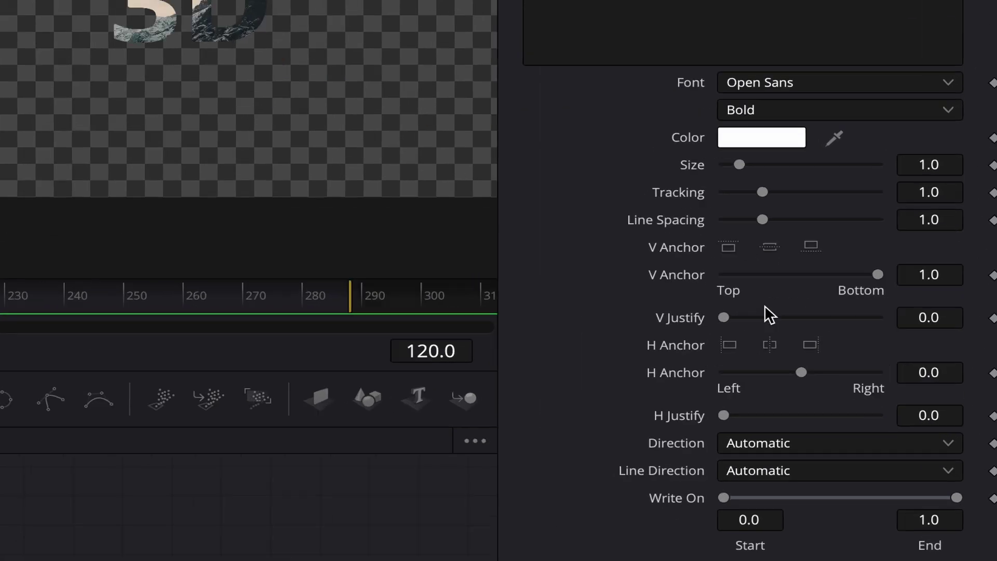
{"action": "left_click", "coordinate": [770, 248]}
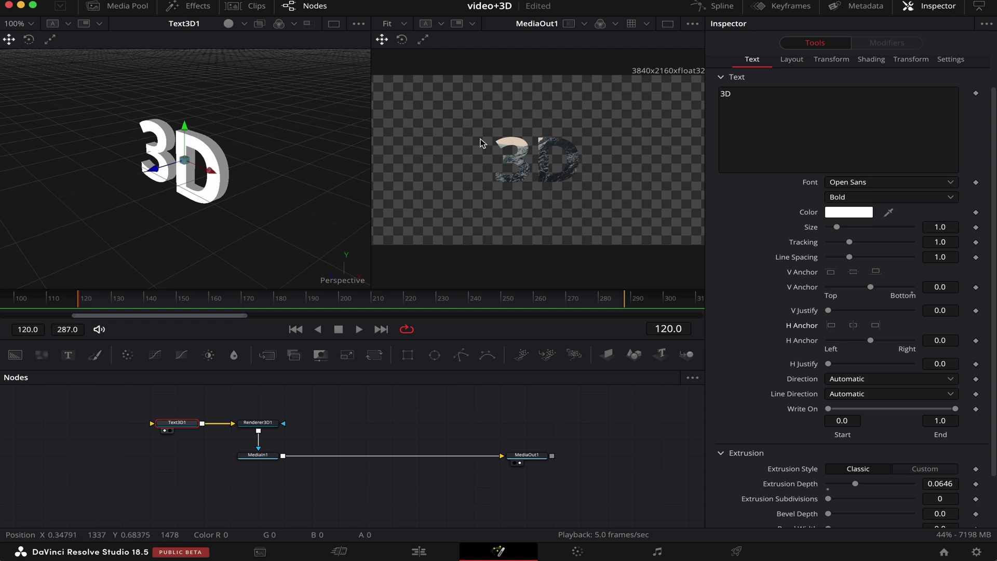
{"action": "left_click_drag", "start_coordinate": [840, 231], "coordinate": [855, 230]}
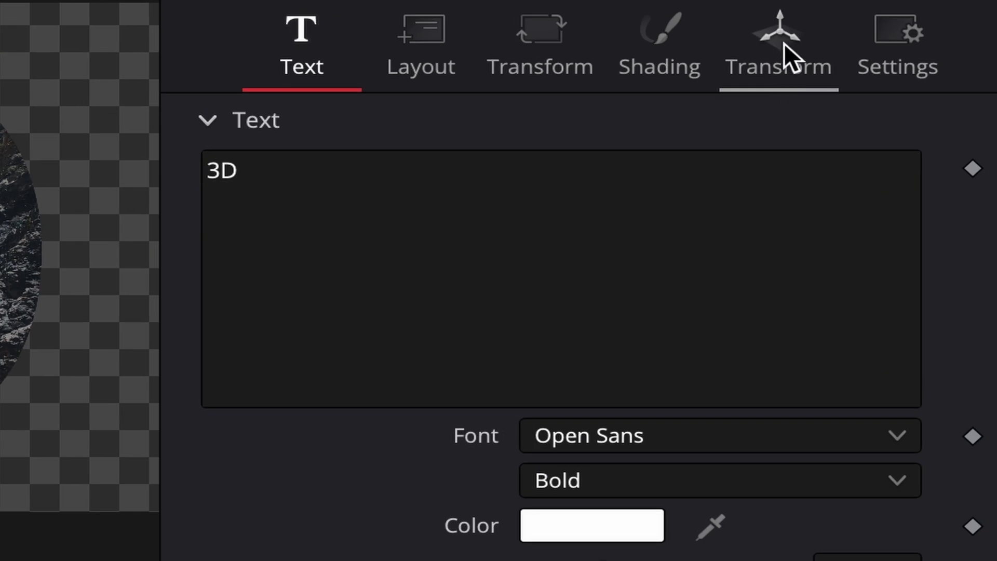
- Rotate Text3D1 to -28.7 on the Y axis
{"action": "left_click", "coordinate": [784, 42]}
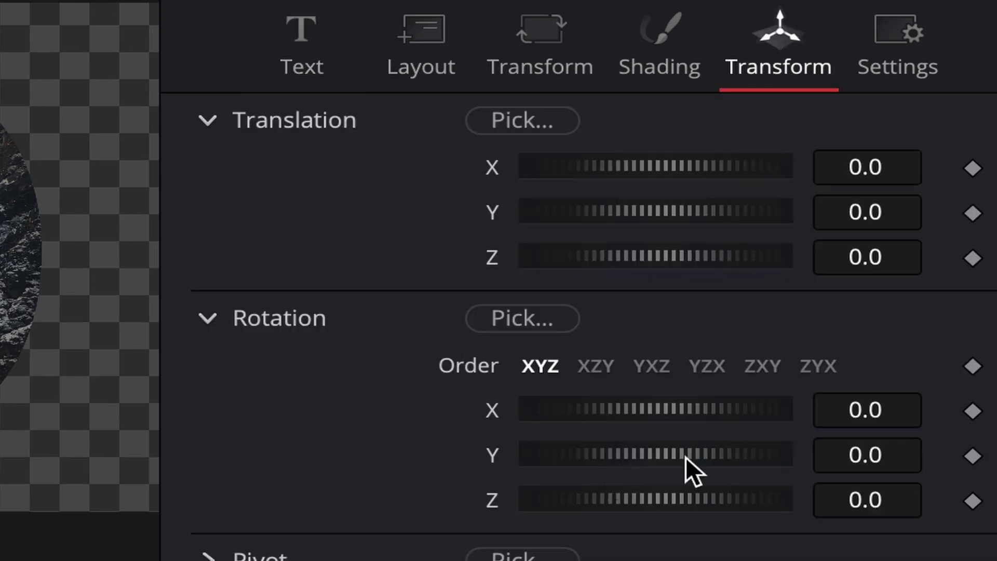
{"action": "left_click_drag", "start_coordinate": [685, 457], "coordinate": [668, 476]}
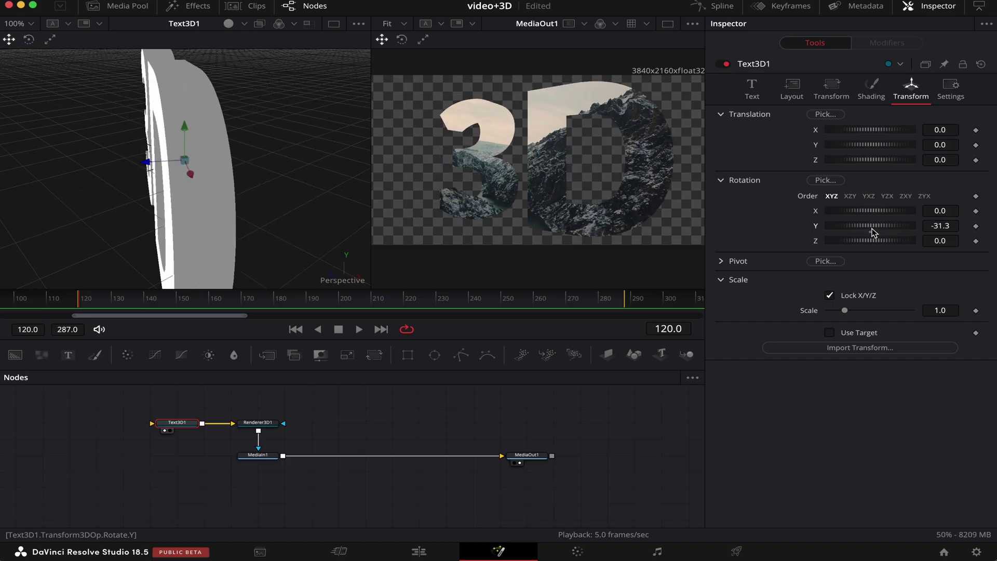
{"action": "left_click_drag", "start_coordinate": [874, 232], "coordinate": [877, 232]}
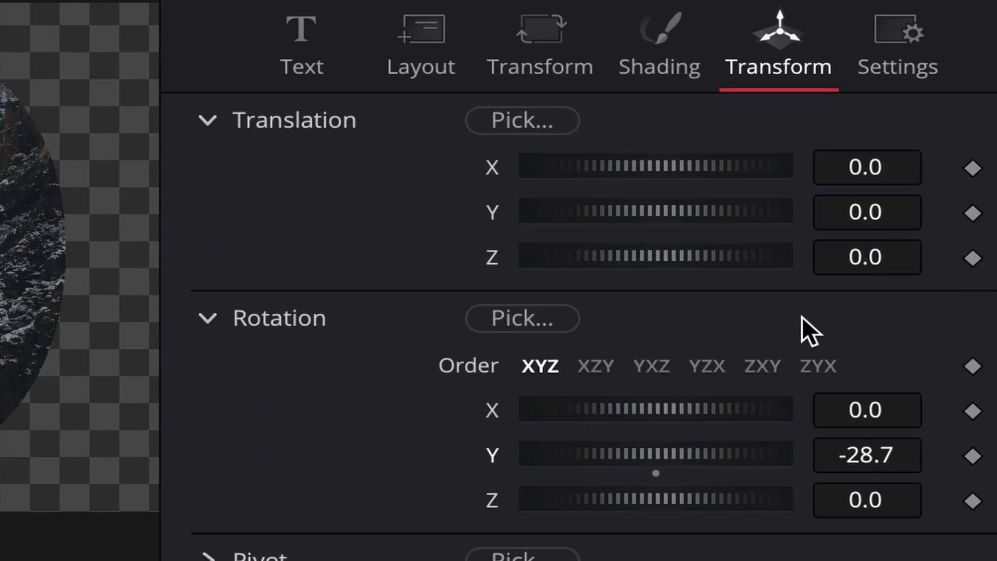
- Keyframe Translation Z from 0 at frame 120 to 1.74 at frame 287, then return to frame 120
{"action": "left_click", "coordinate": [972, 257]}
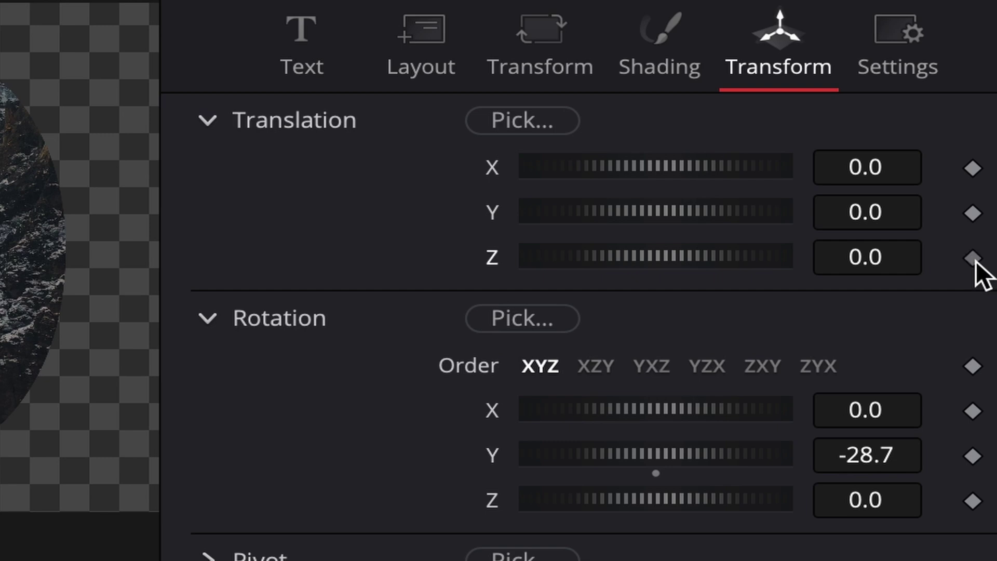
{"action": "left_click_drag", "start_coordinate": [138, 303], "coordinate": [624, 305]}
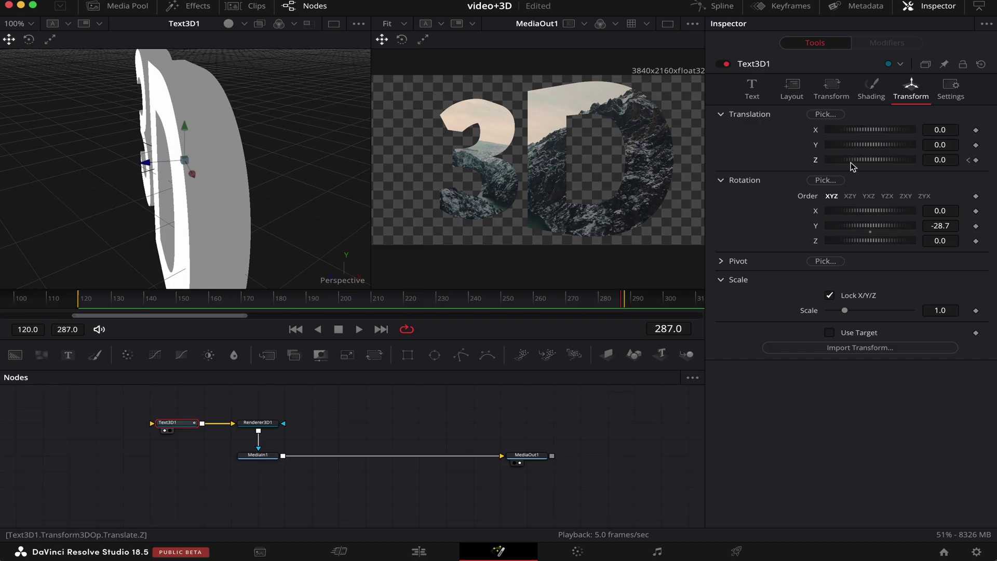
{"action": "left_click_drag", "start_coordinate": [848, 164], "coordinate": [855, 163]}
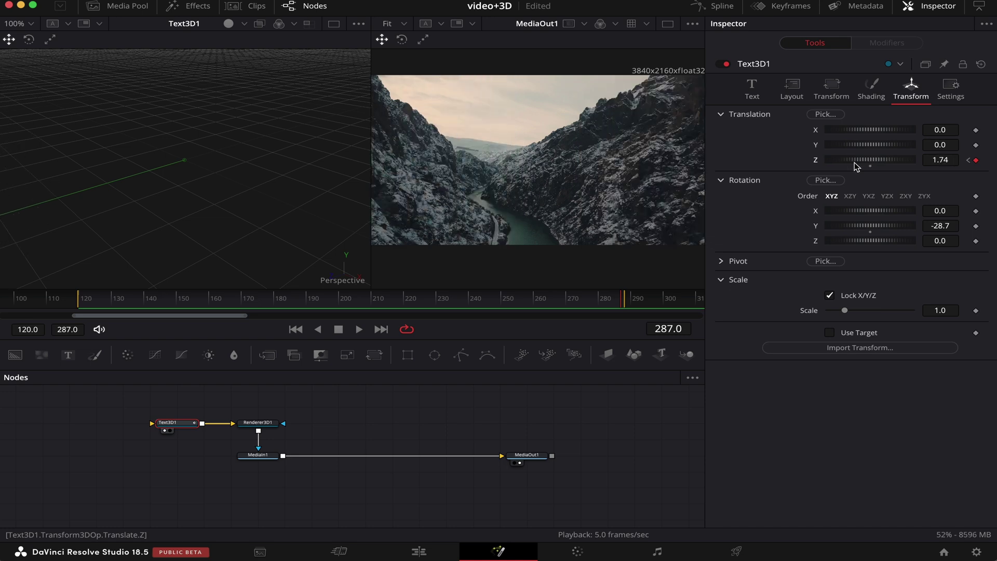
{"action": "key", "text": "Home"}
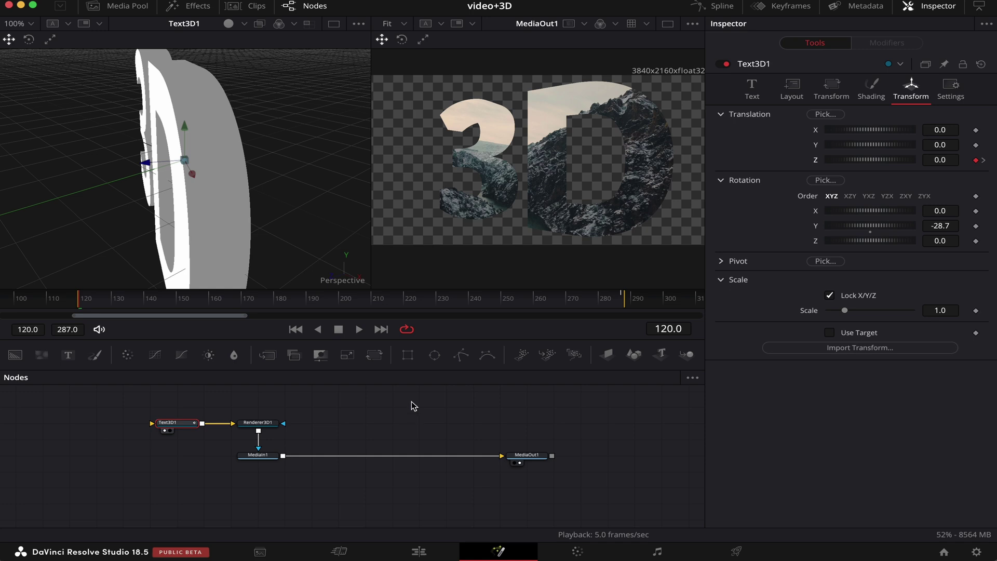
{"action": "left_click", "coordinate": [258, 456]}
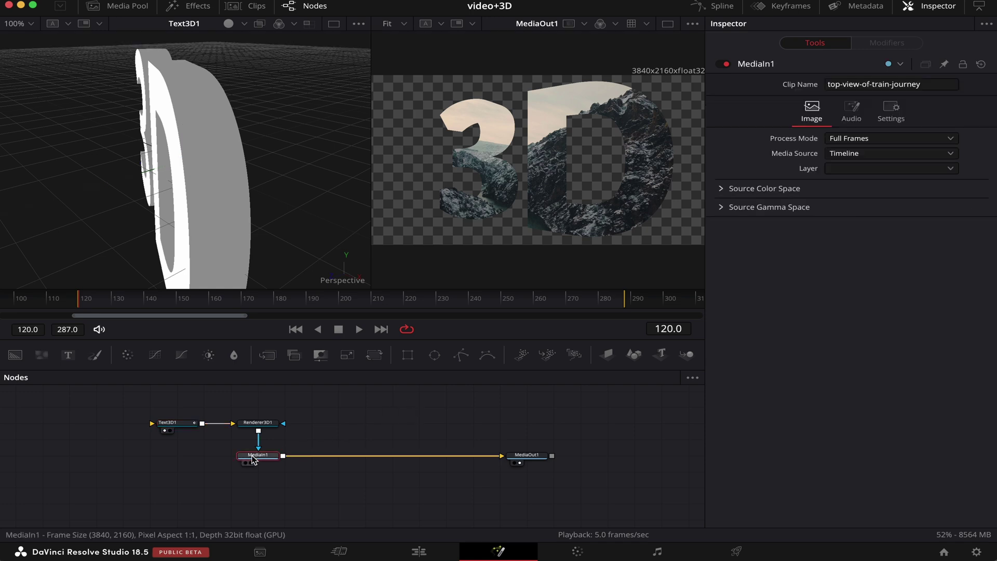
- Set MediaIn1's mask Channel from Alpha to Luminance in its Settings tab
{"action": "left_click", "coordinate": [891, 112]}
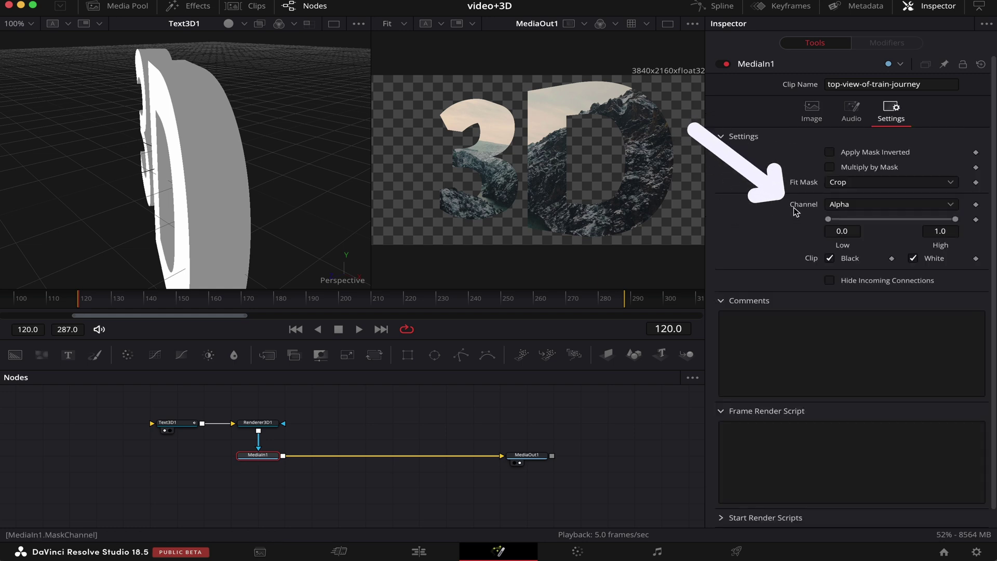
{"action": "left_click", "coordinate": [858, 209]}
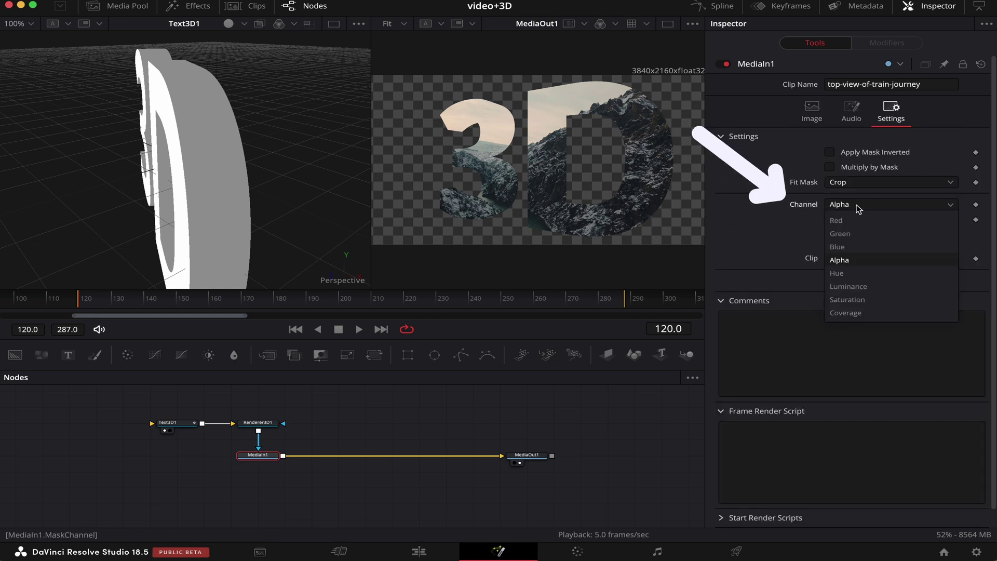
{"action": "left_click", "coordinate": [857, 287]}
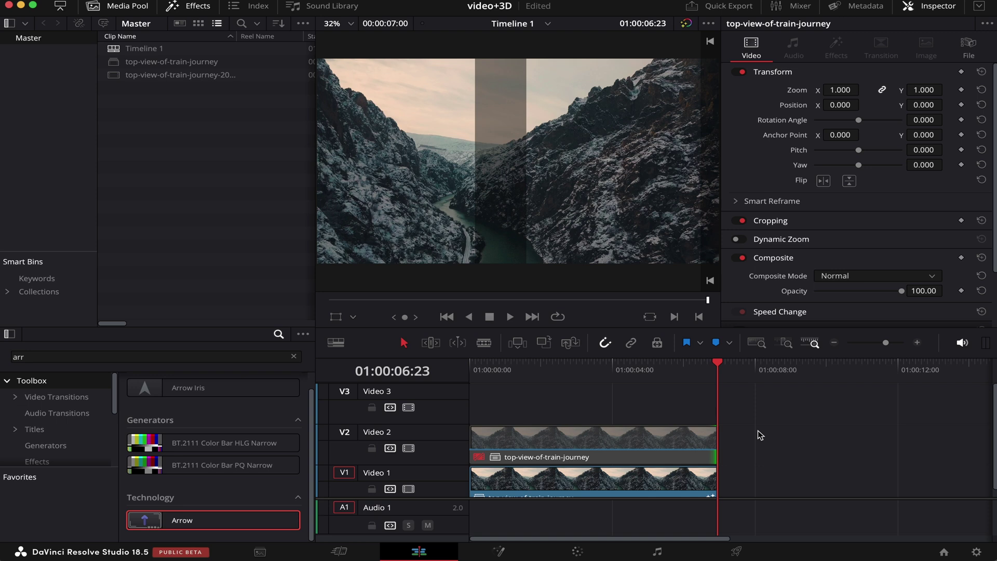
- Trim the Video 1 clip's end to the playhead at 06:22
{"action": "key", "text": "Left"}
{"action": "key", "text": "super+equal"}
{"action": "left_click_drag", "start_coordinate": [731, 482], "coordinate": [721, 484]}
{"action": "key", "text": "super+minus"}
- Trim the Video 2 clip's end and start so it begins at 06:22
{"action": "left_click", "coordinate": [603, 451]}
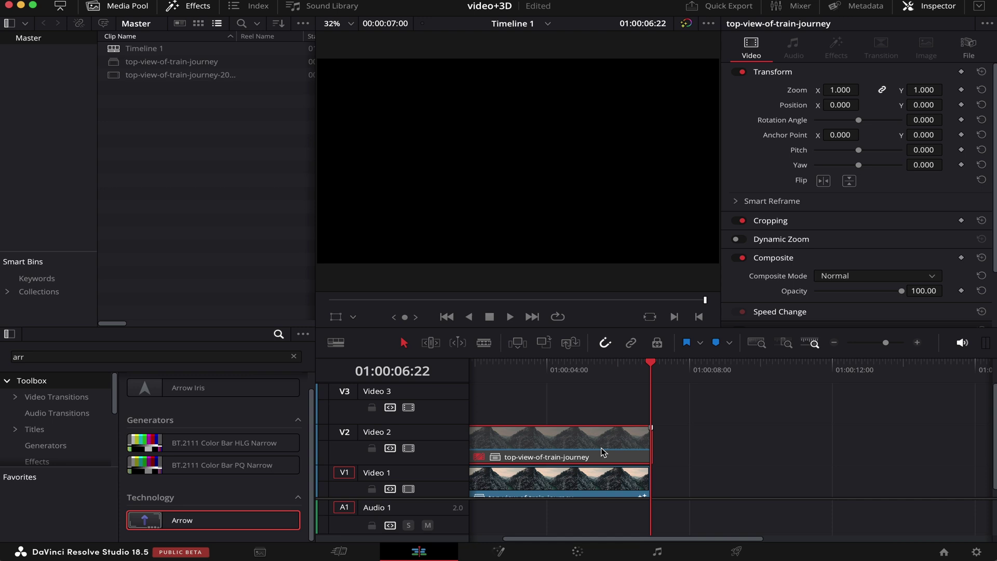
{"action": "left_click_drag", "start_coordinate": [651, 441], "coordinate": [724, 442]}
{"action": "scroll", "coordinate": [675, 441], "scroll_direction": "left", "scroll_amount": 3}
{"action": "left_click_drag", "start_coordinate": [474, 444], "coordinate": [713, 443]}
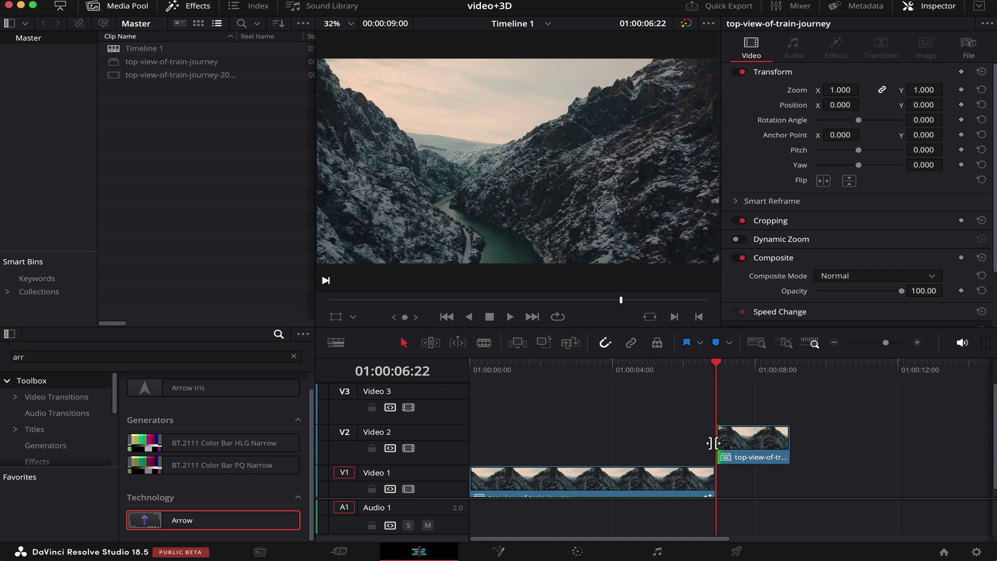